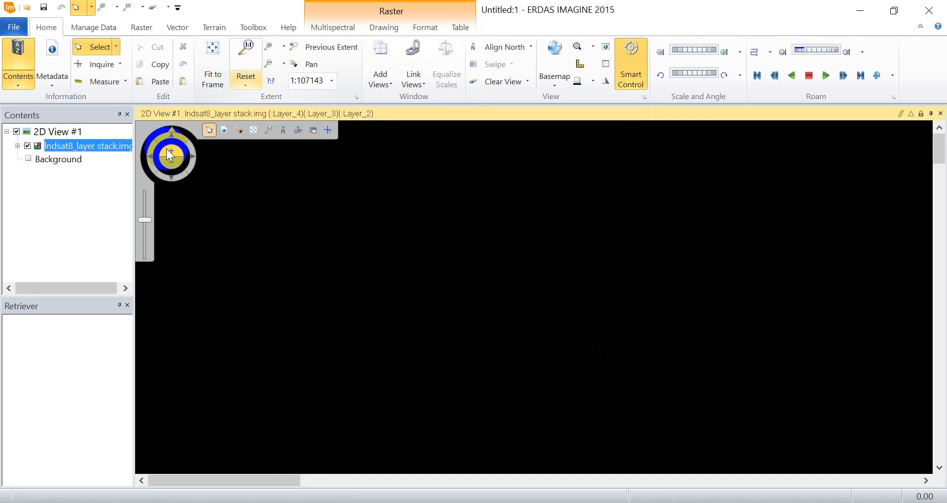
# Fit the layer-stacked image to the view and inspect the layers available for its red channel
pyautogui.click(252, 132)
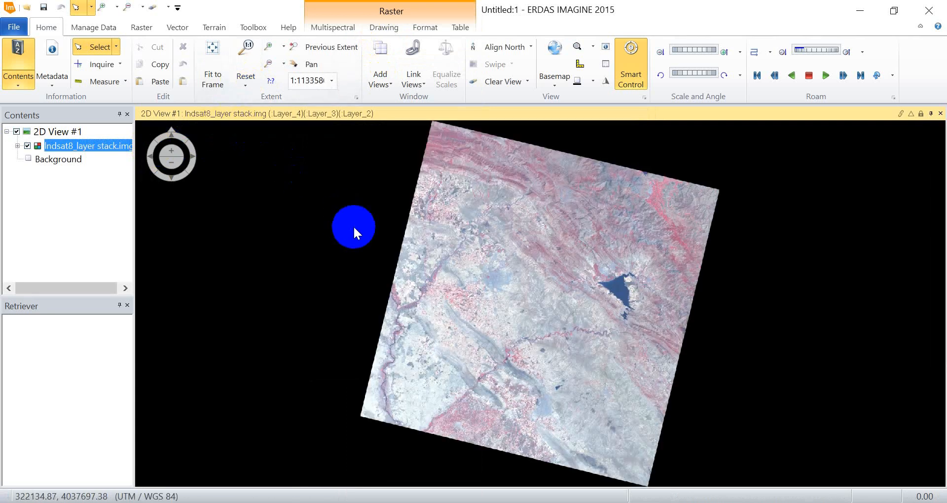
pyautogui.click(330, 27)
pyautogui.click(407, 49)
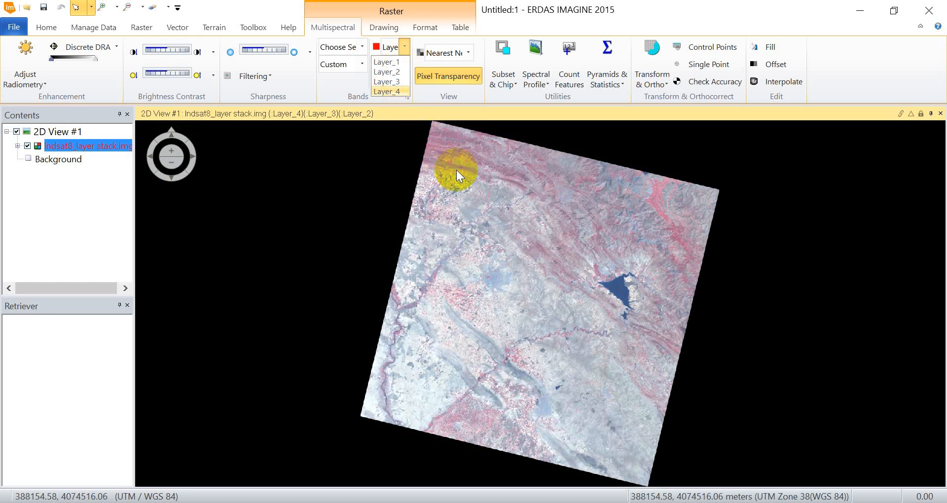
# Open the Indices tool for the lndsat8_layer stack.img image
pyautogui.click(138, 29)
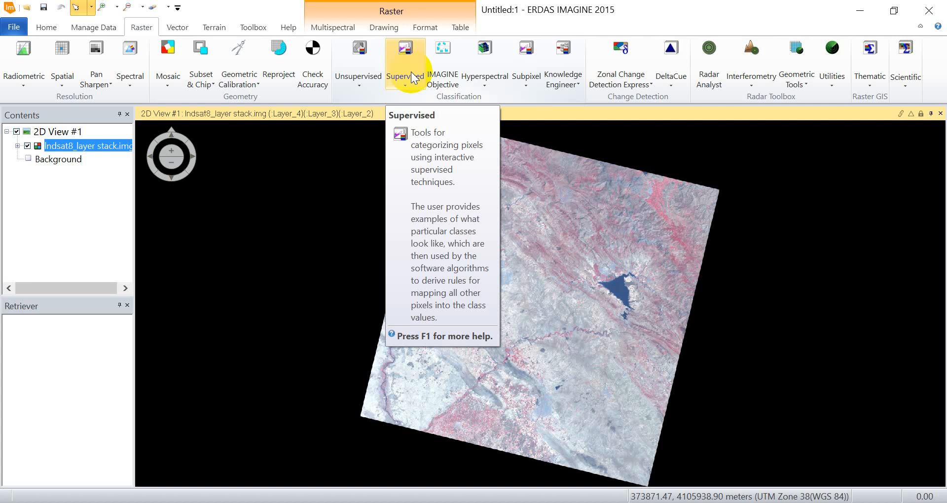
pyautogui.click(350, 81)
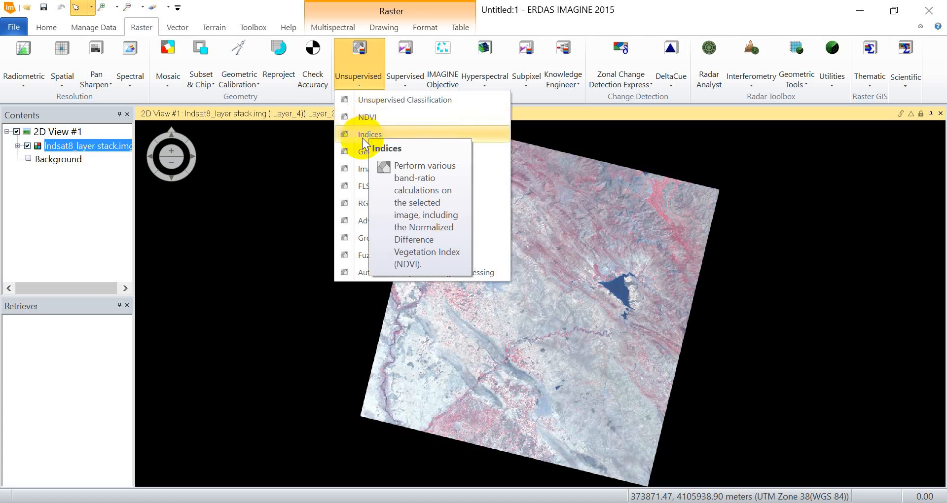
pyautogui.click(388, 134)
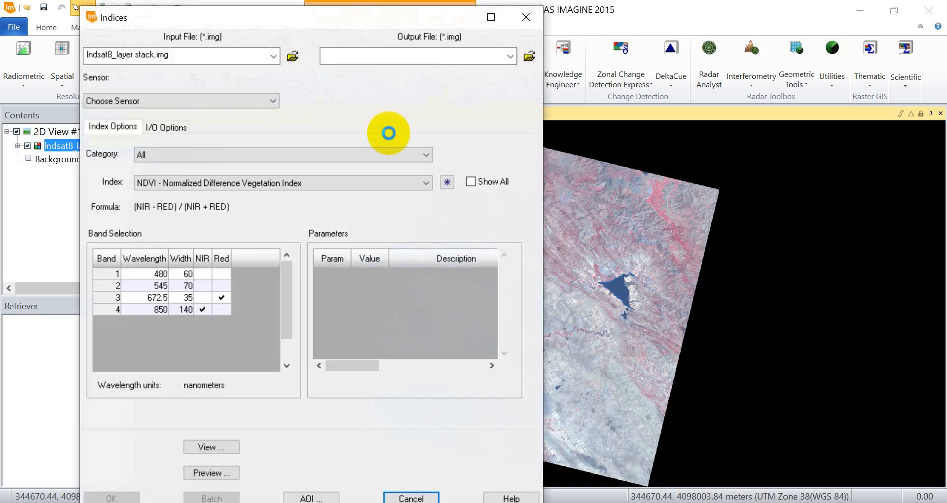
# Review the indices offered in the Vegetation category, and set the category back to All
pyautogui.click(232, 153)
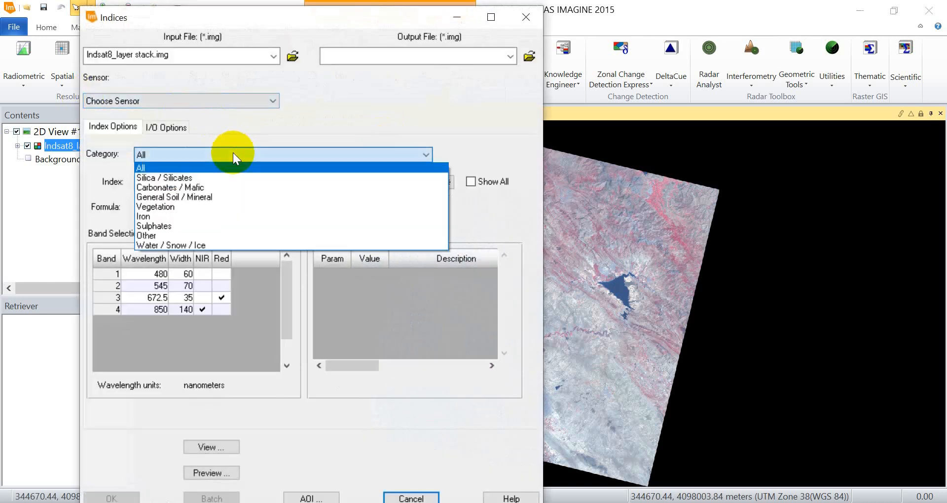
pyautogui.click(197, 207)
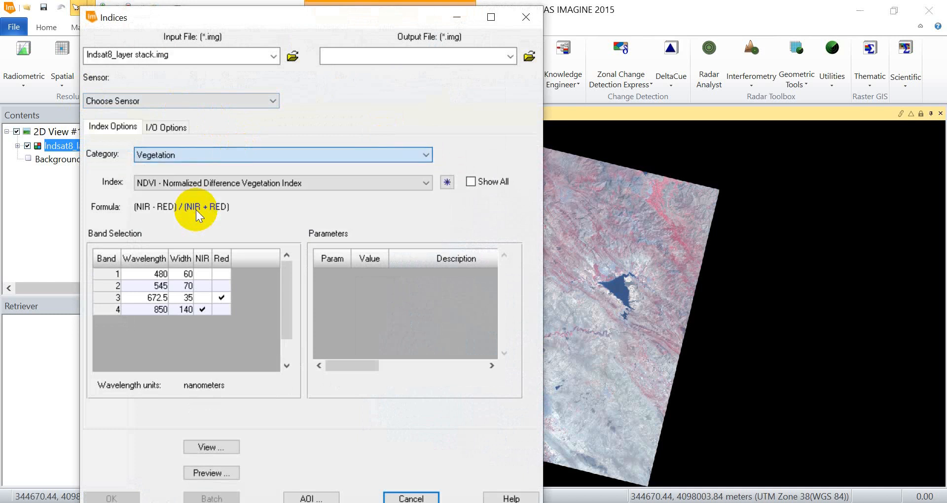
pyautogui.click(203, 182)
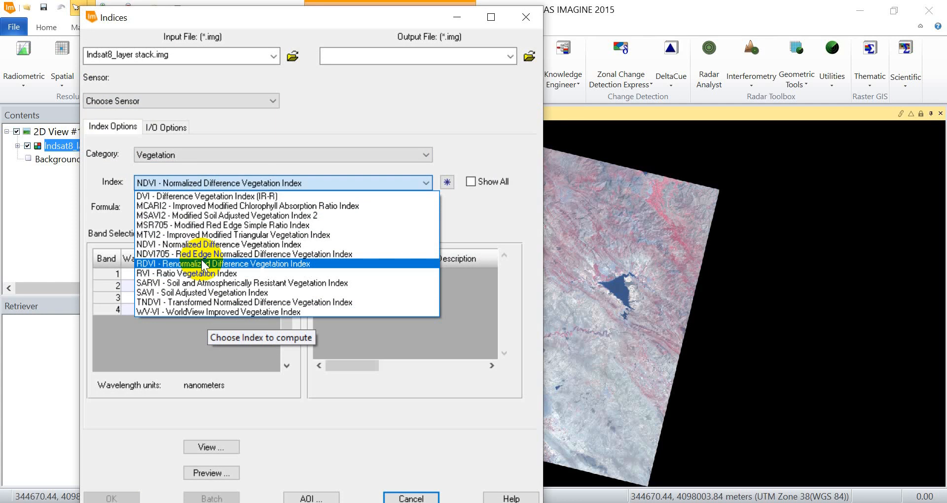
pyautogui.click(202, 150)
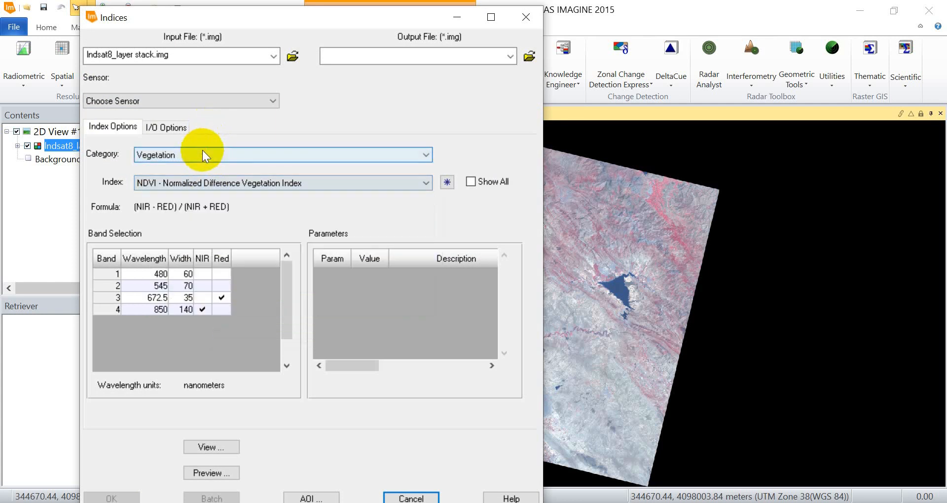
pyautogui.click(200, 155)
pyautogui.click(193, 167)
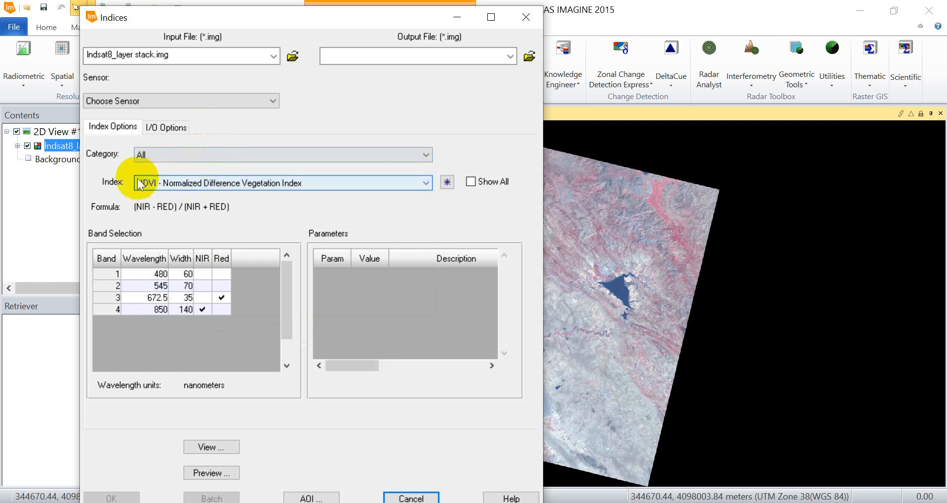
# Choose the NDVI - Normalized Difference Vegetation Index, with band 3 as Red and band 4 as NIR
pyautogui.click(158, 182)
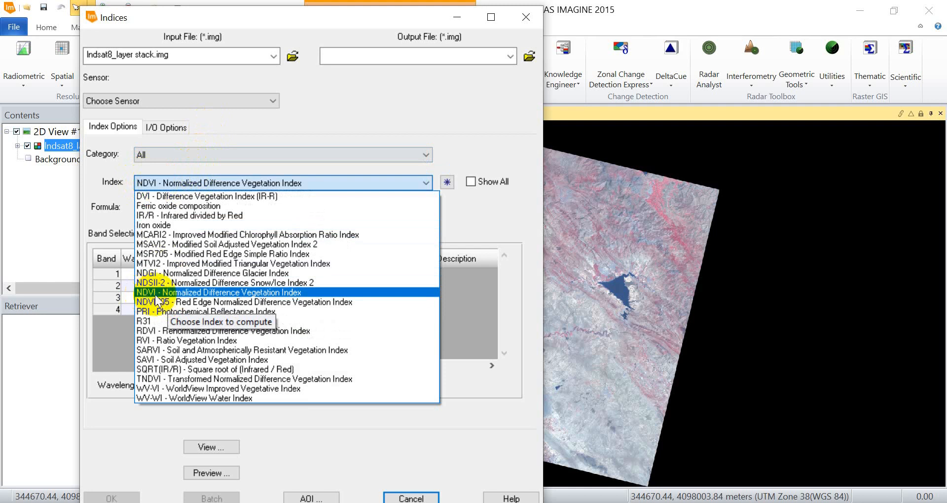
pyautogui.click(312, 293)
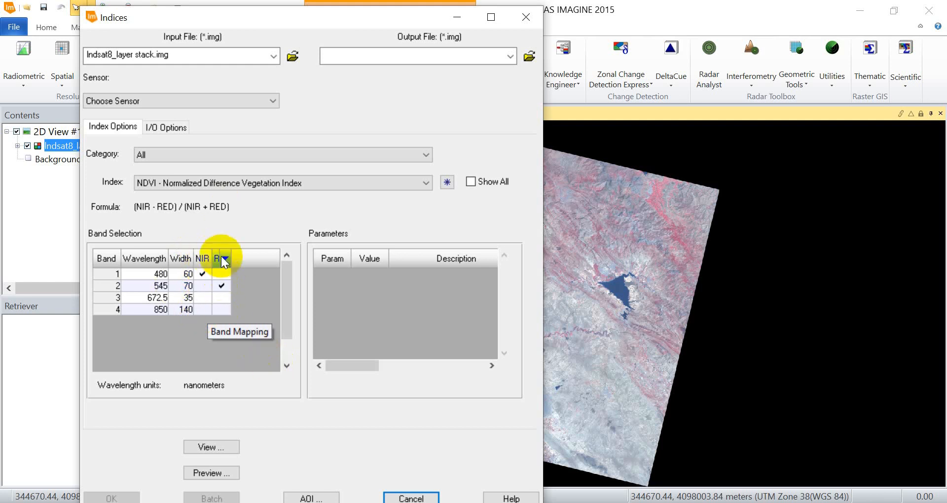
pyautogui.click(222, 296)
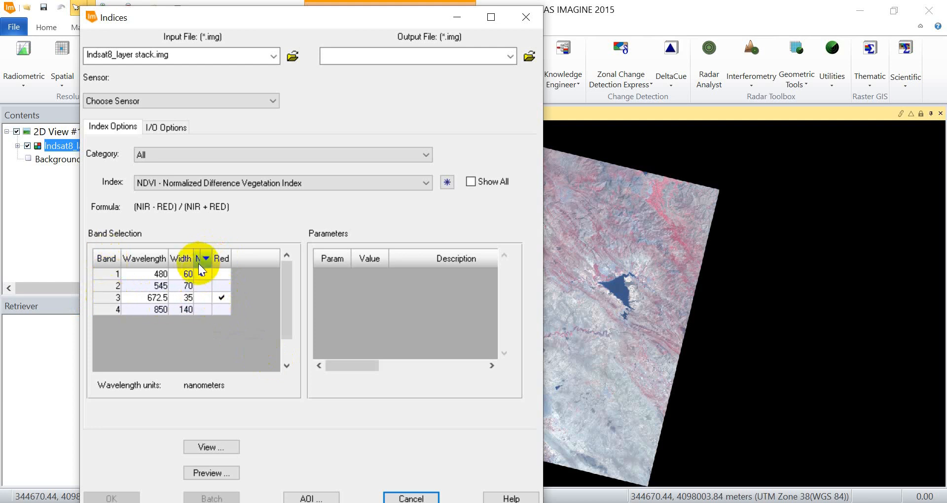
pyautogui.click(207, 310)
# Set the output file of the index calculation to ndvi.img in the reslts folder
pyautogui.moveTo(354, 26); pyautogui.dragTo(344, 0)
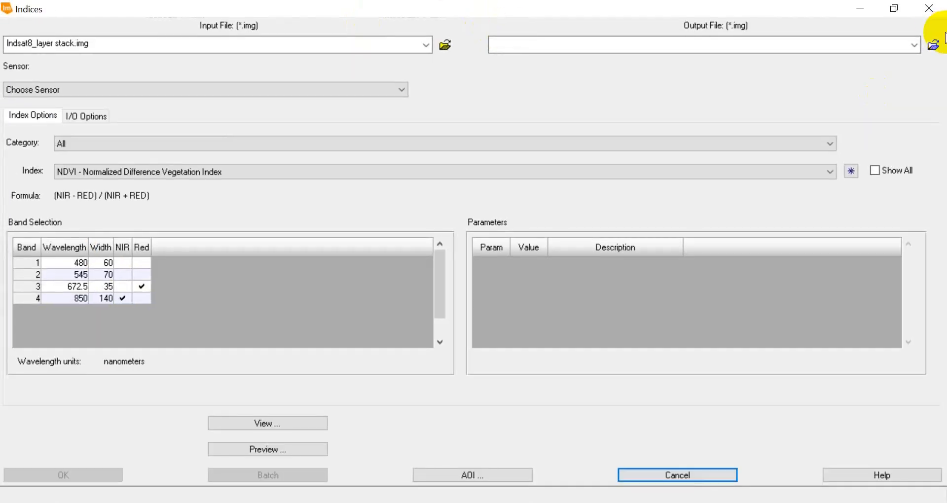
pyautogui.click(933, 45)
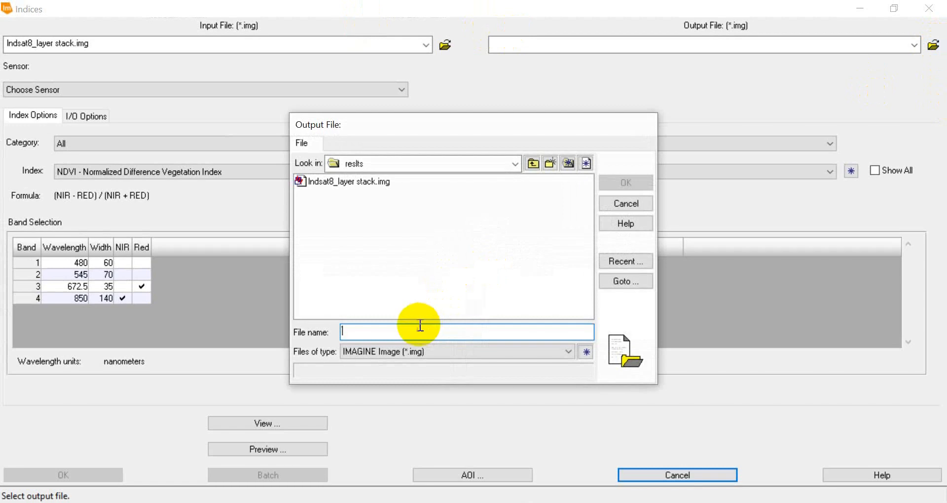
pyautogui.hotkey('alt', 'shift')
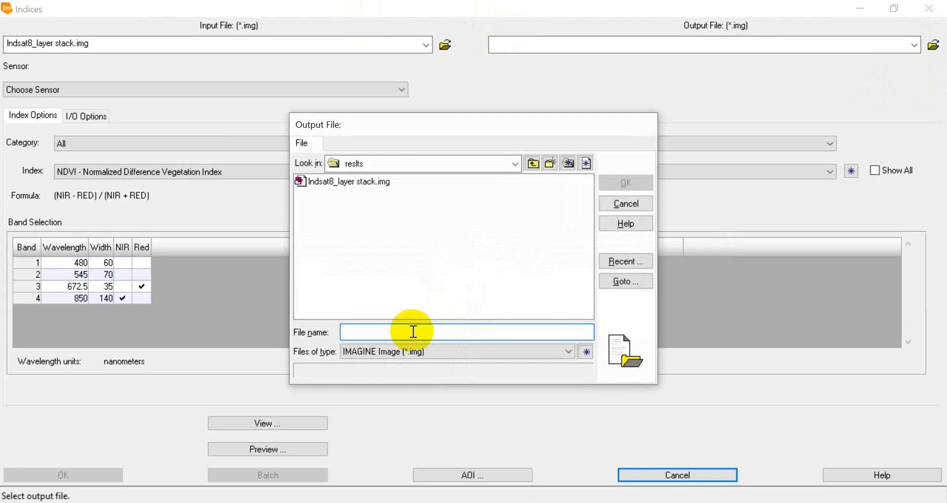
pyautogui.write('ndvi')
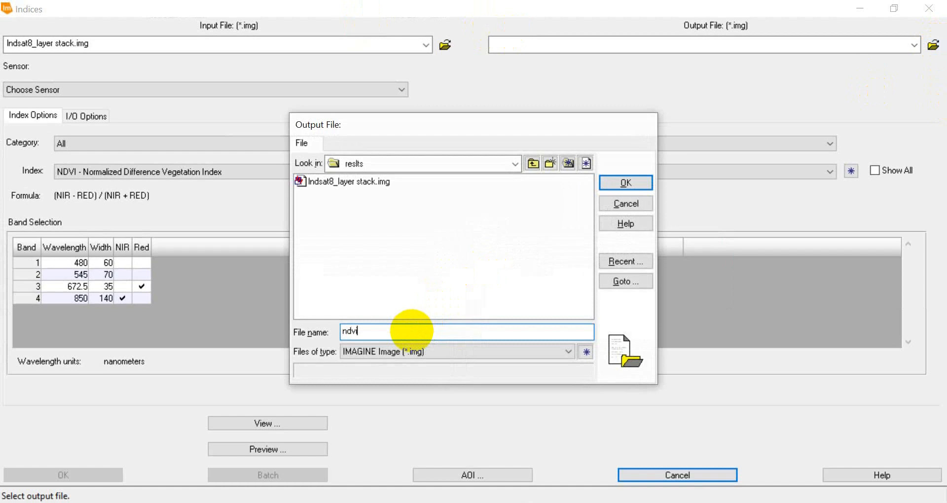
pyautogui.click(621, 180)
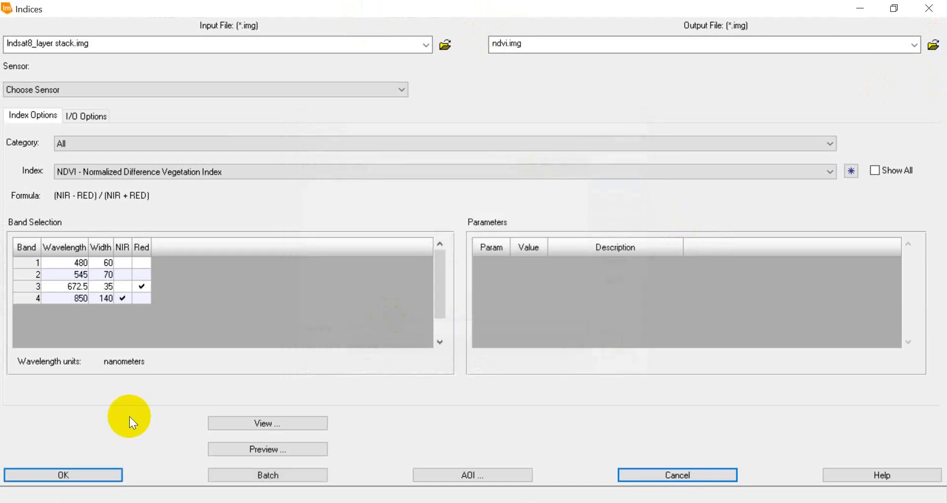
# Run the NDVI calculation, and clear the finished process from the process list
pyautogui.click(81, 471)
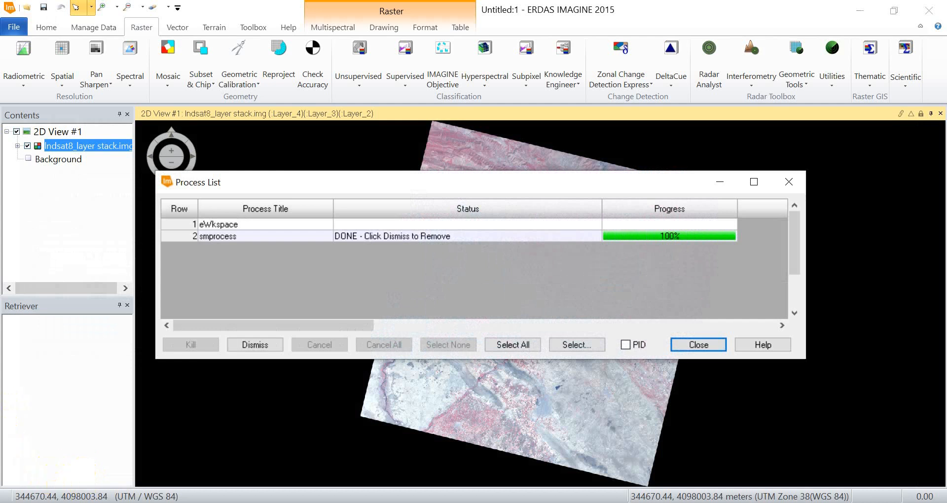
pyautogui.click(238, 347)
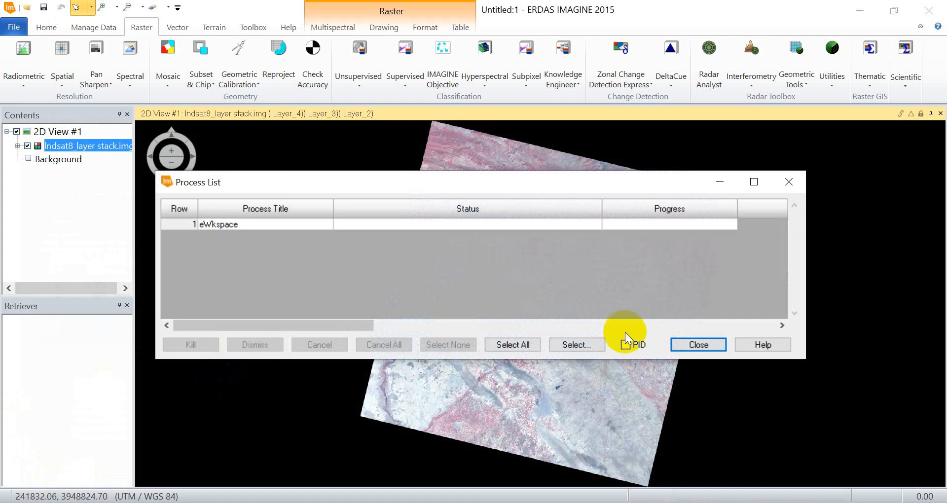
pyautogui.click(711, 344)
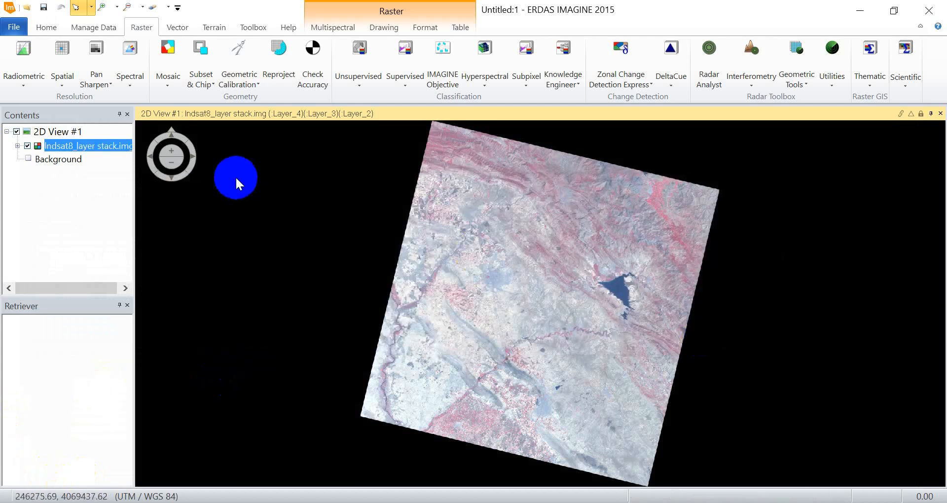
pyautogui.rightClick(236, 176)
pyautogui.click(271, 9)
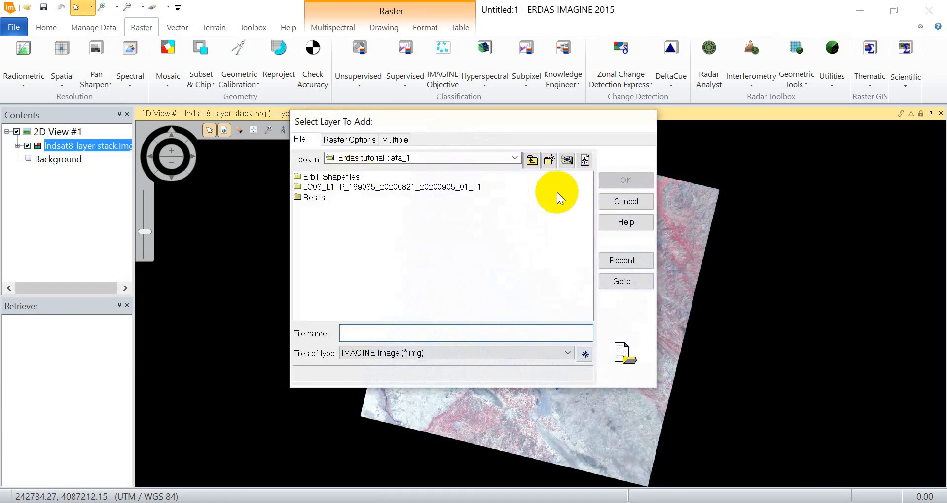
pyautogui.click(624, 201)
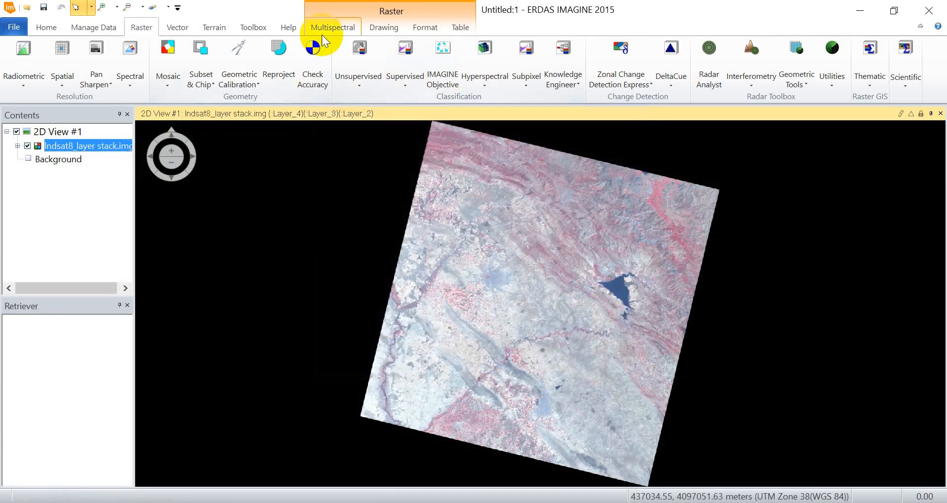
# Add a second 2D view beside the first and fit the layer-stacked image to its frame
pyautogui.click(46, 25)
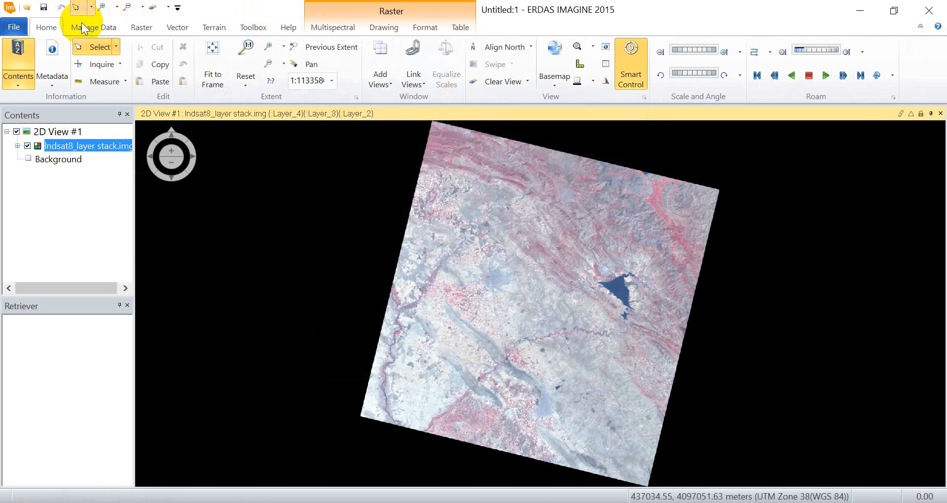
pyautogui.click(379, 74)
pyautogui.click(407, 118)
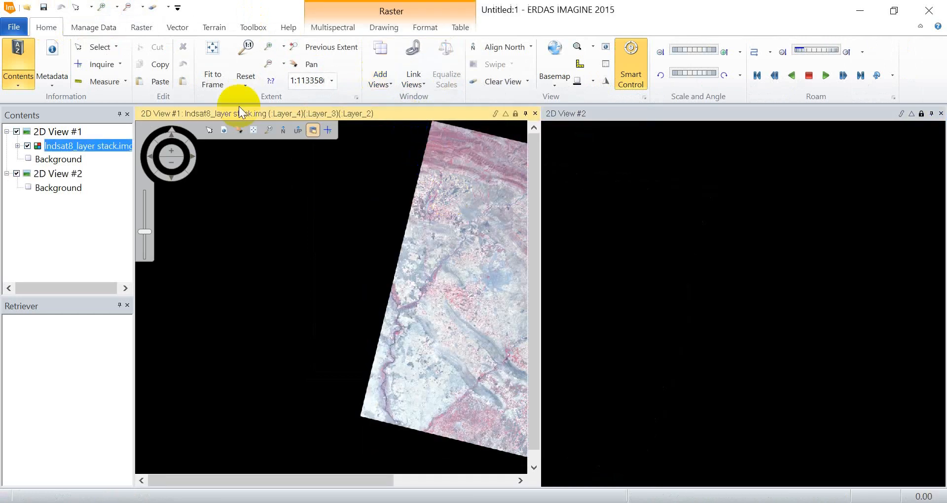
pyautogui.click(211, 44)
# Load the ndvi.img raster from the Reslts folder into 2D View #2 and fit it to the frame
pyautogui.rightClick(678, 223)
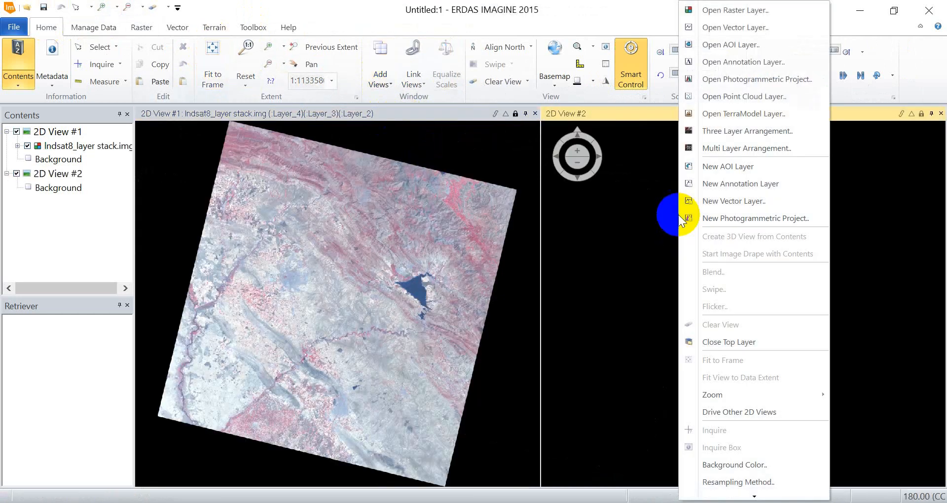
pyautogui.click(717, 11)
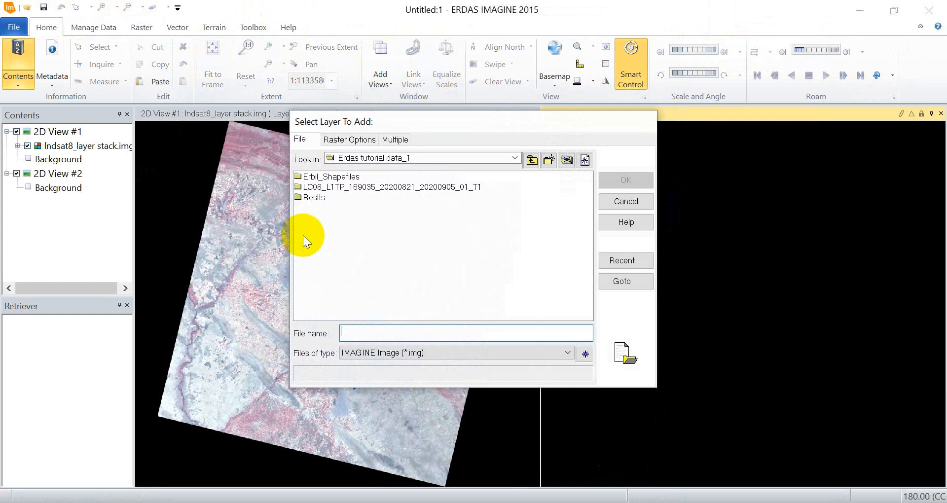
pyautogui.doubleClick(316, 196)
pyautogui.click(324, 192)
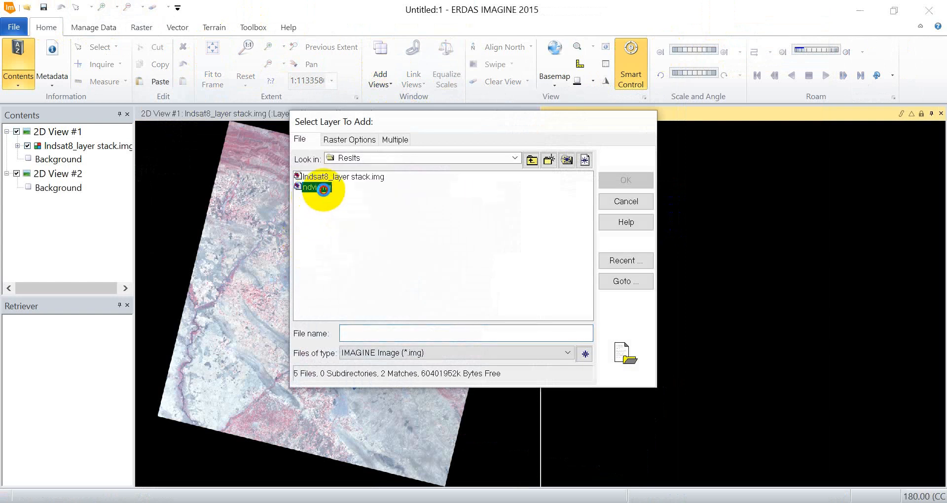
pyautogui.click(625, 180)
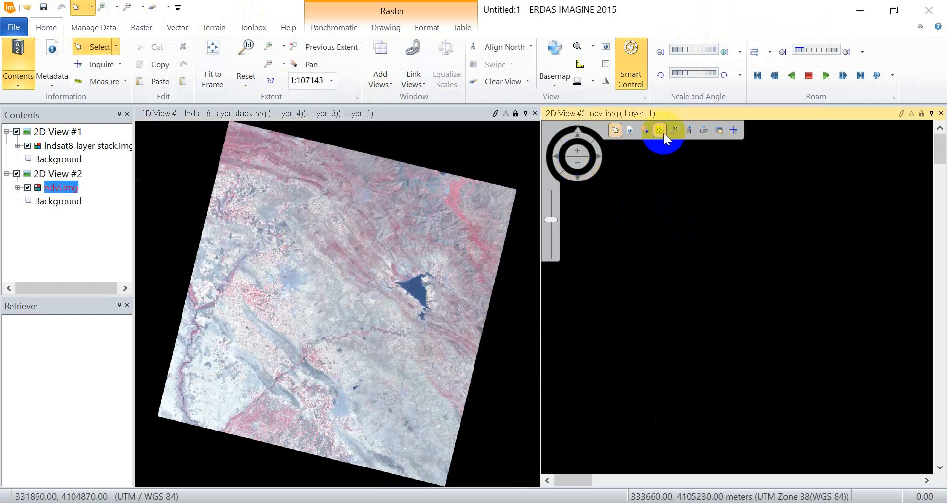
pyautogui.click(661, 130)
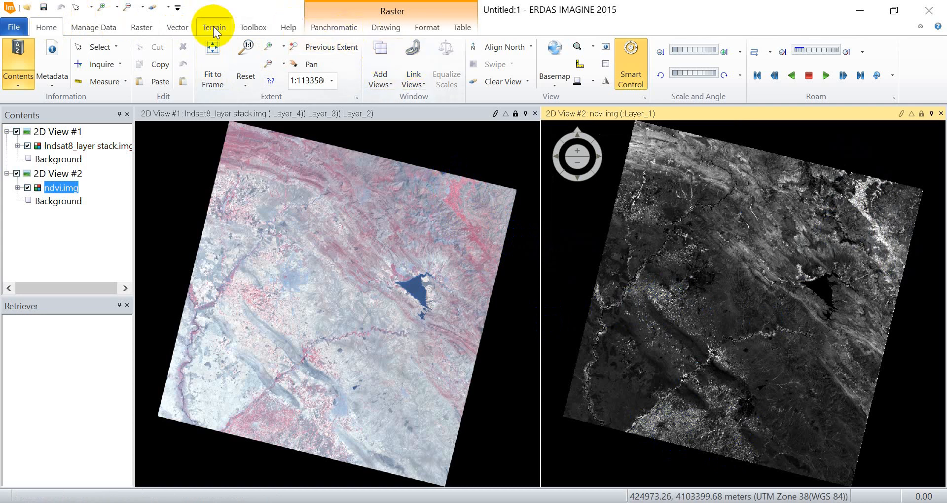
# Synchronize the two 2D views and compare the triangular vegetated area in the city across both images
pyautogui.click(414, 76)
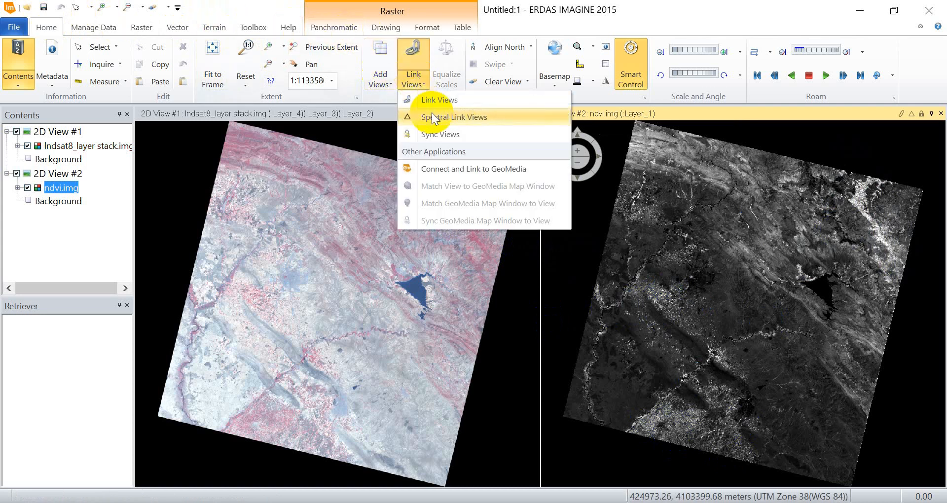
pyautogui.click(444, 134)
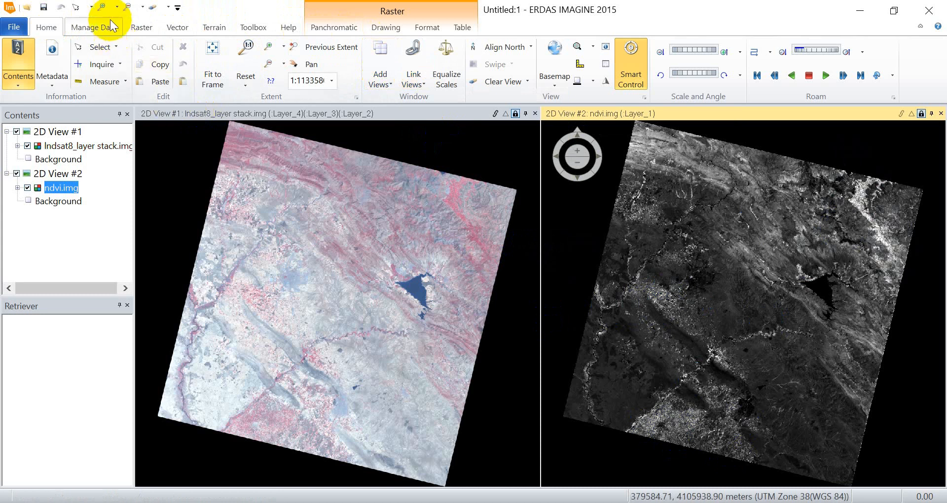
pyautogui.click(102, 6)
pyautogui.click(296, 290)
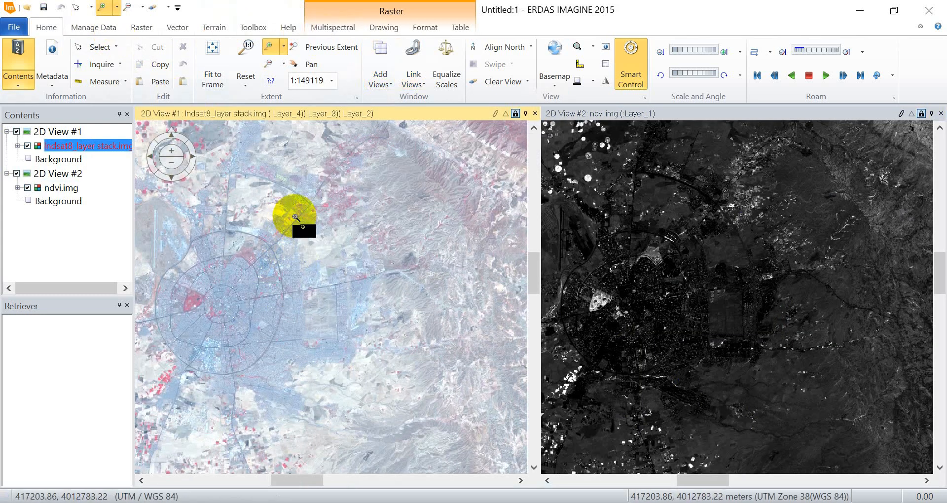
pyautogui.click(195, 296)
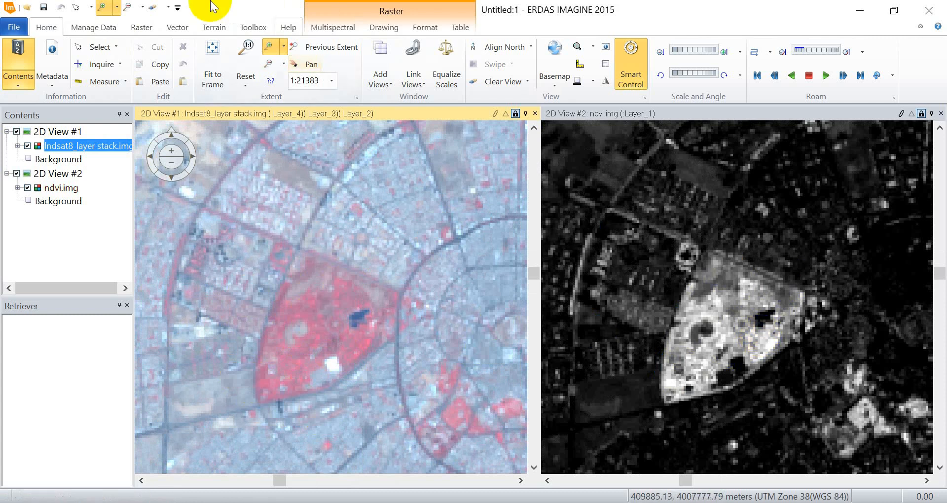
pyautogui.click(211, 63)
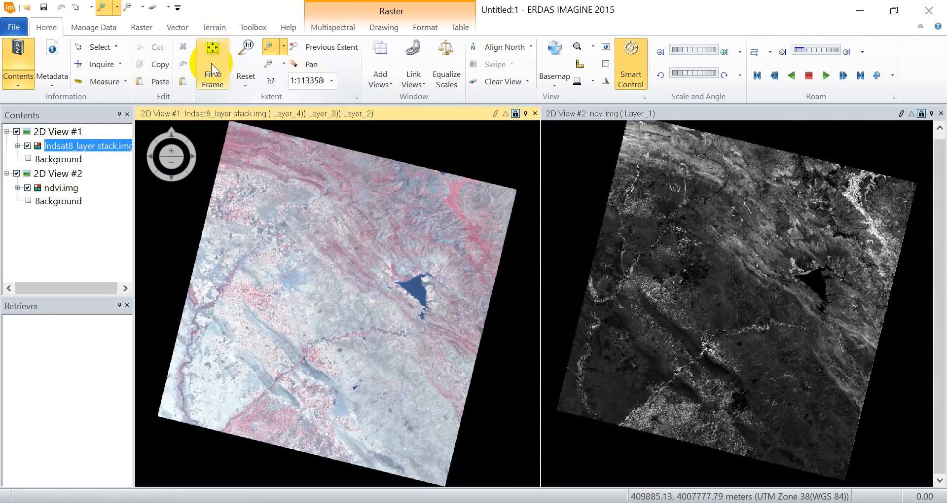
# Start an Indices calculation on the layer-stacked image and choose the SAVI - Soil Adjusted Vegetation Index across all categories
pyautogui.click(142, 27)
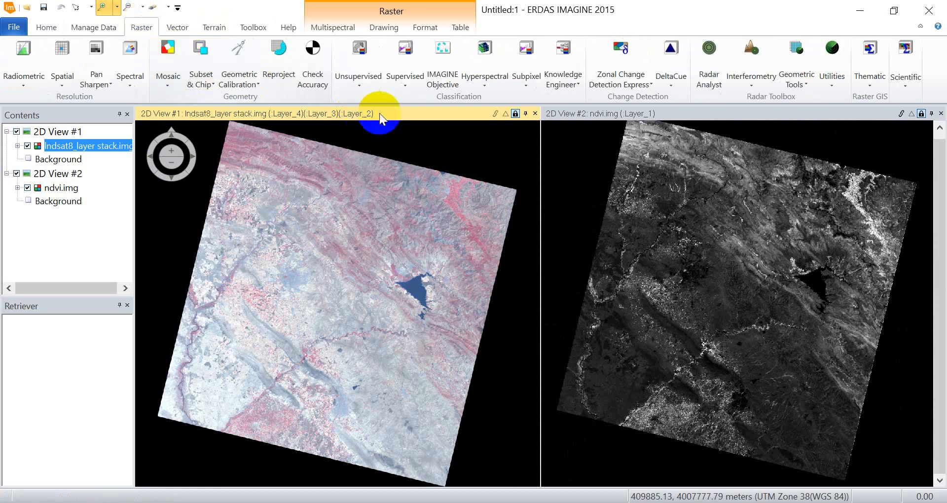
pyautogui.click(354, 83)
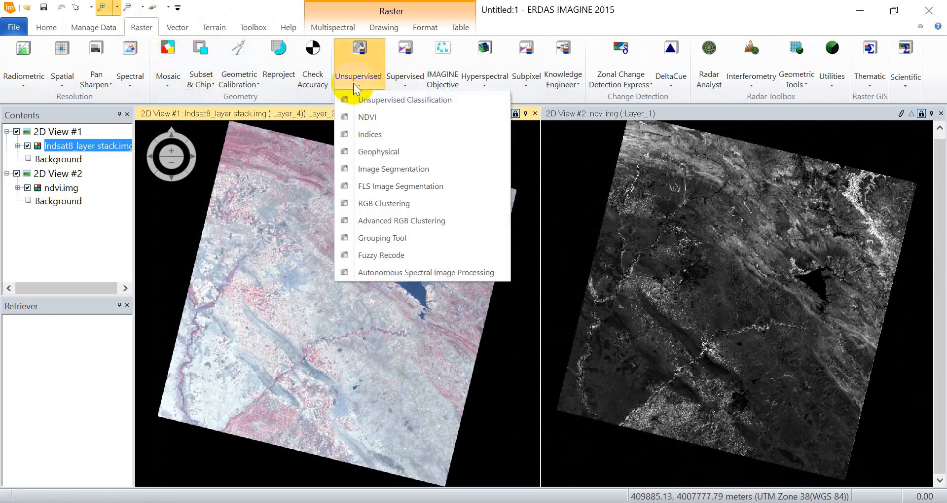
pyautogui.click(389, 133)
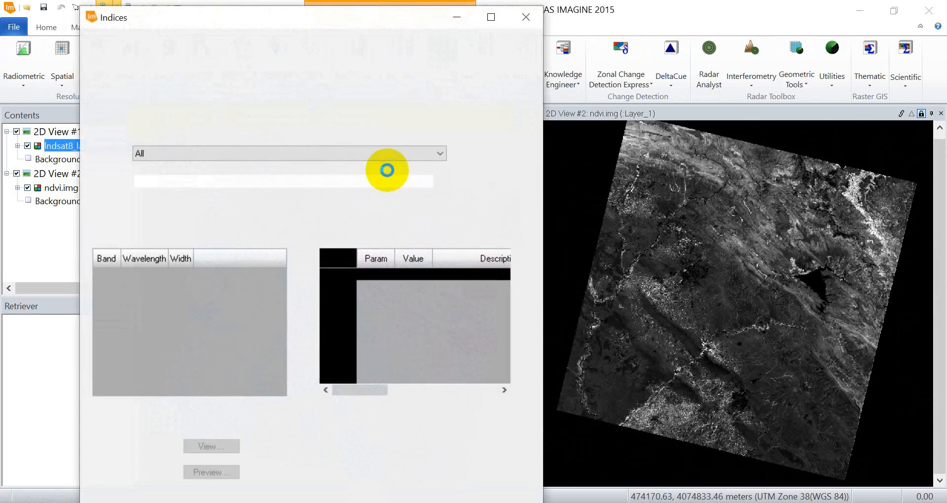
pyautogui.click(368, 154)
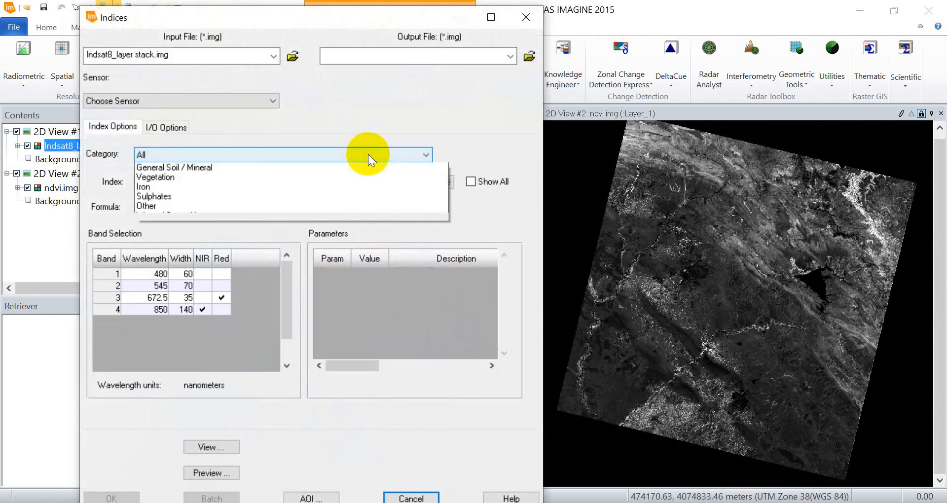
pyautogui.click(366, 156)
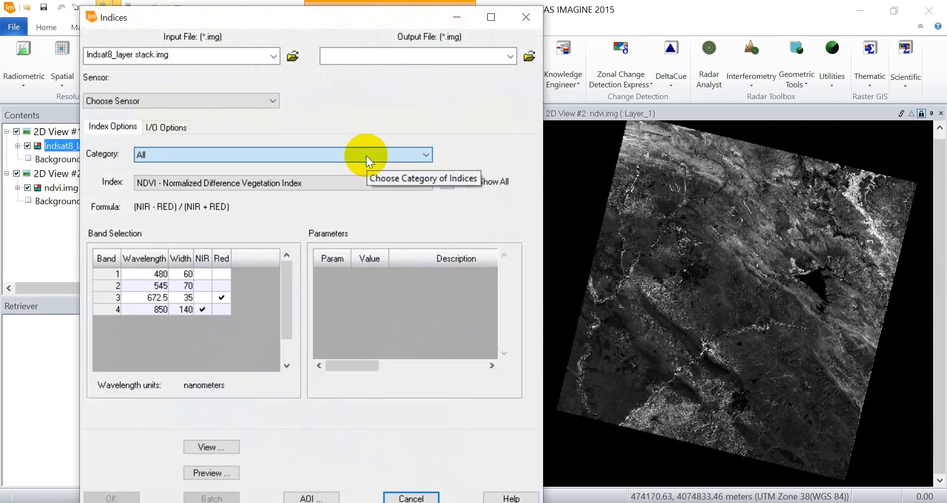
pyautogui.click(235, 187)
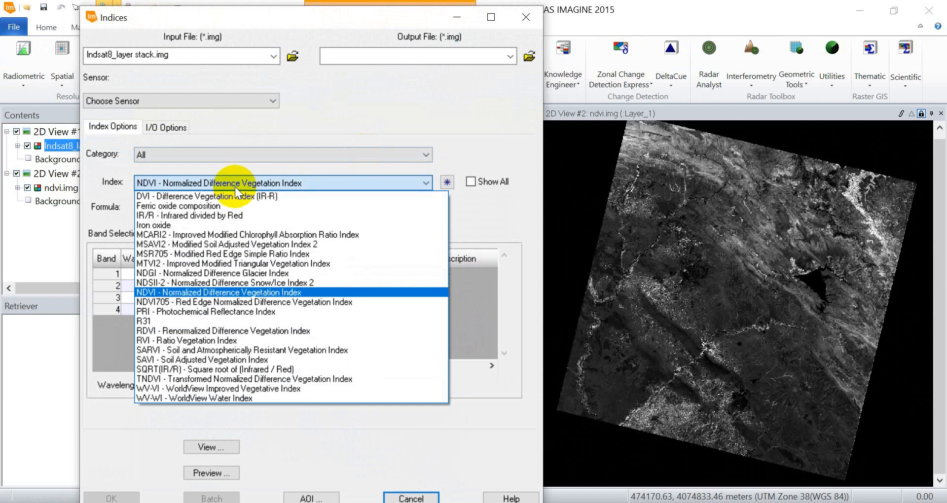
pyautogui.click(229, 359)
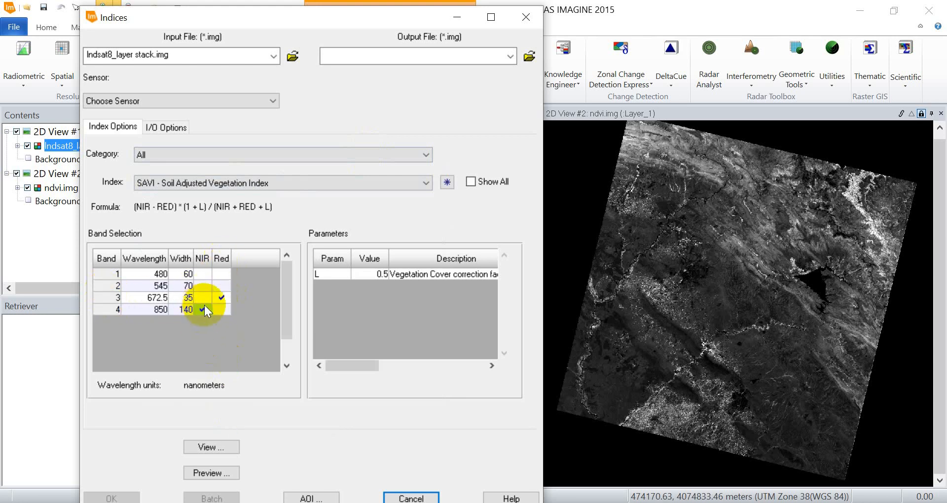
pyautogui.click(220, 296)
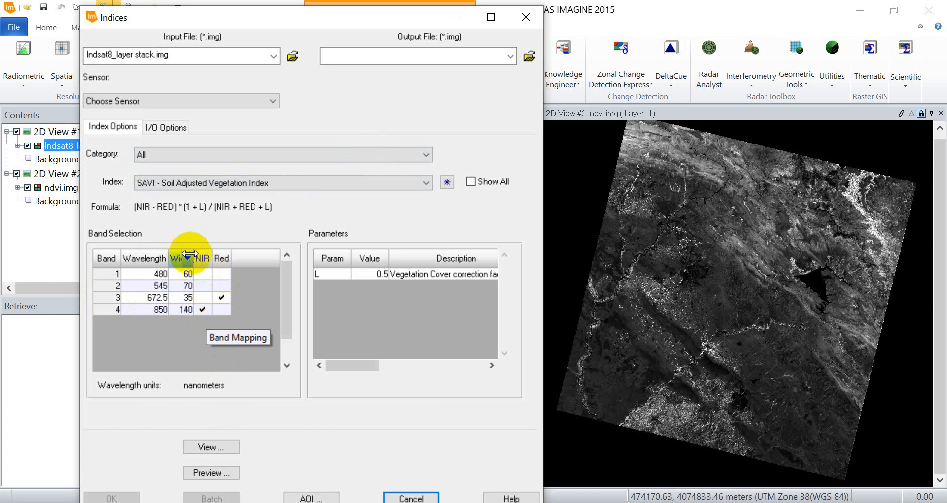
# Set the index output file to savi in the reslts folder, as an IMAGINE image
pyautogui.click(526, 56)
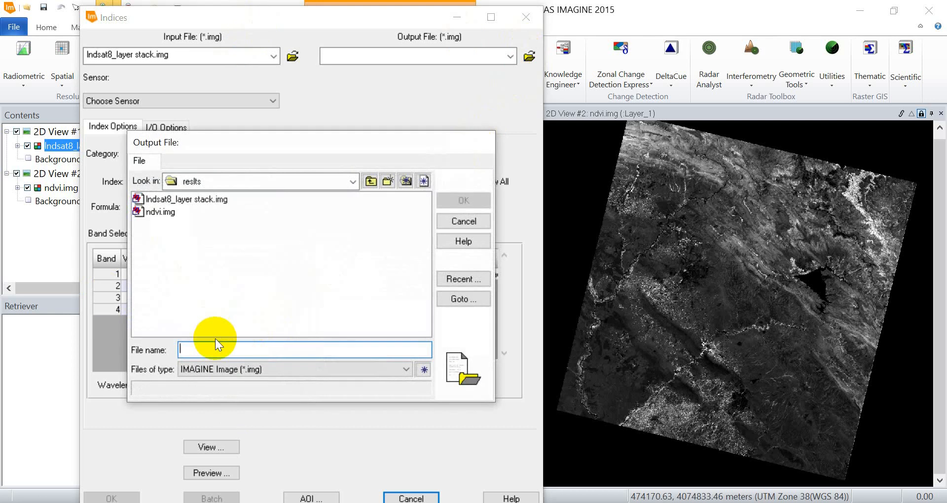
pyautogui.write('savi')
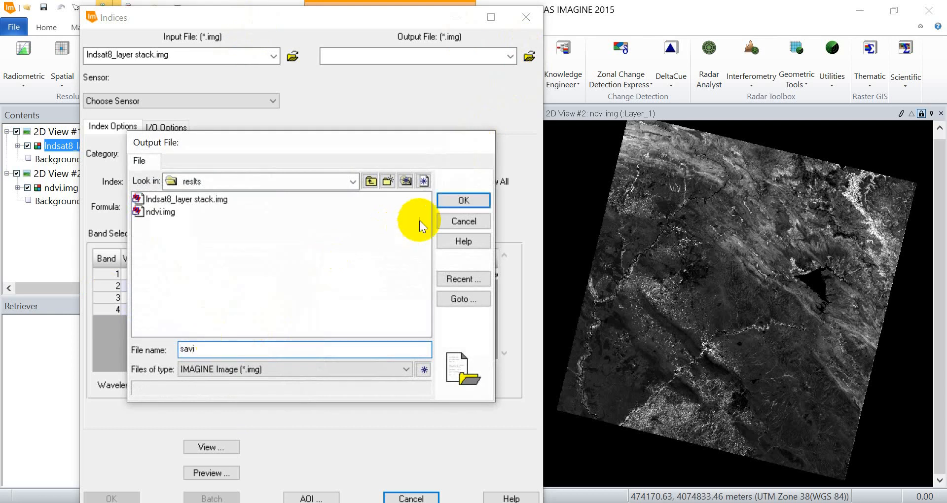
pyautogui.click(443, 203)
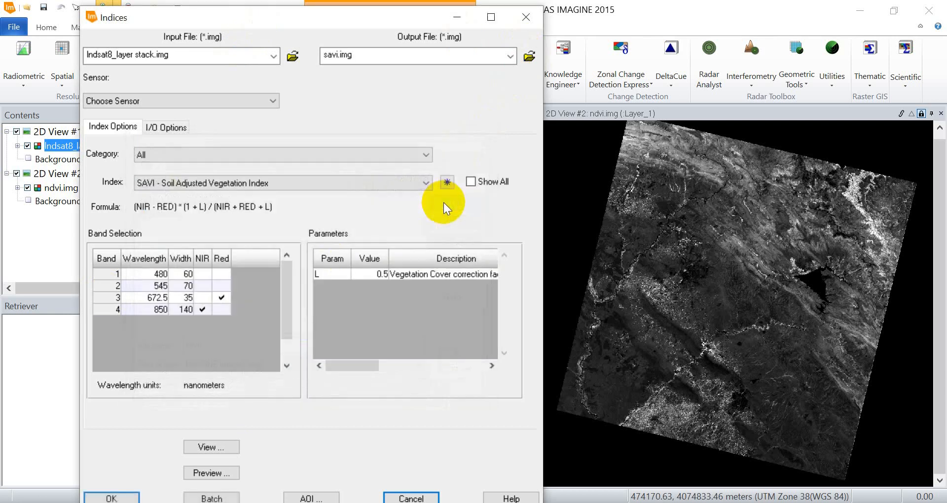
# Run the SAVI calculation, and dismiss the finished process from the process list
pyautogui.click(111, 496)
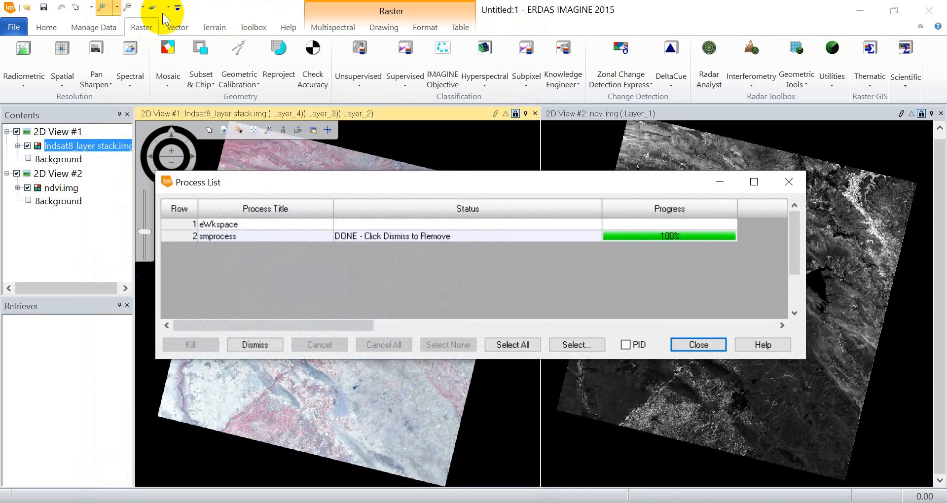
pyautogui.click(259, 345)
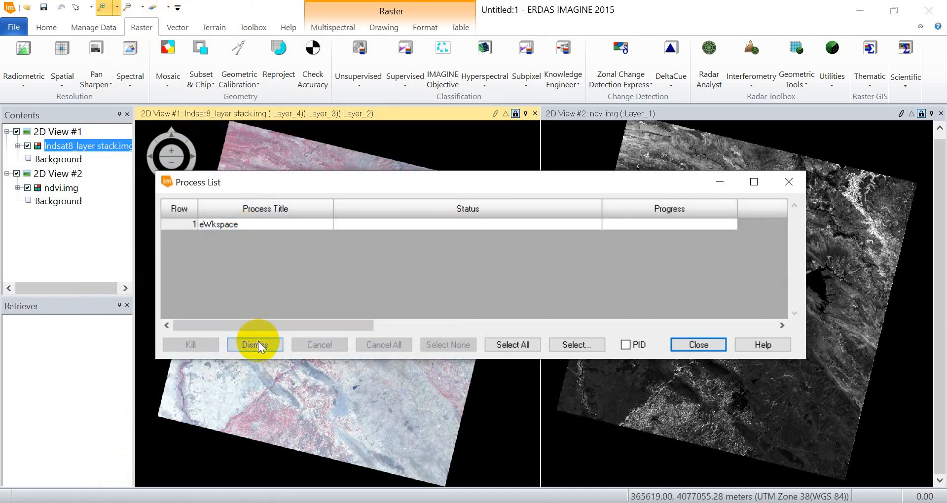
pyautogui.click(710, 345)
# Add a third 2D view and fit the NDVI image to the frame of 2D View #2
pyautogui.click(47, 29)
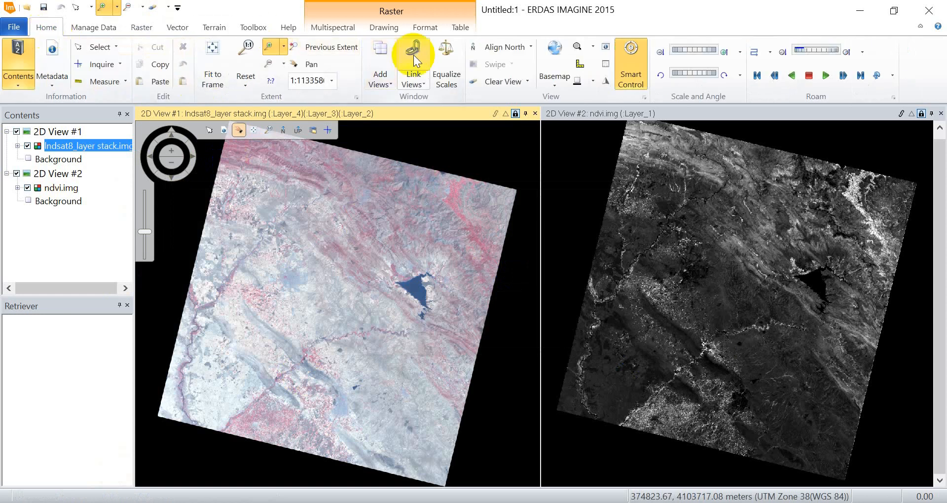
pyautogui.click(380, 77)
pyautogui.click(390, 112)
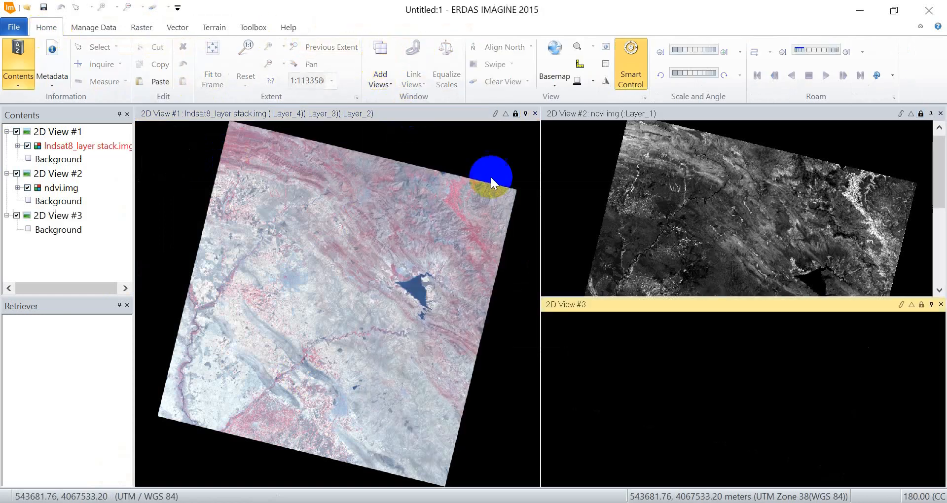
pyautogui.click(579, 208)
pyautogui.click(213, 64)
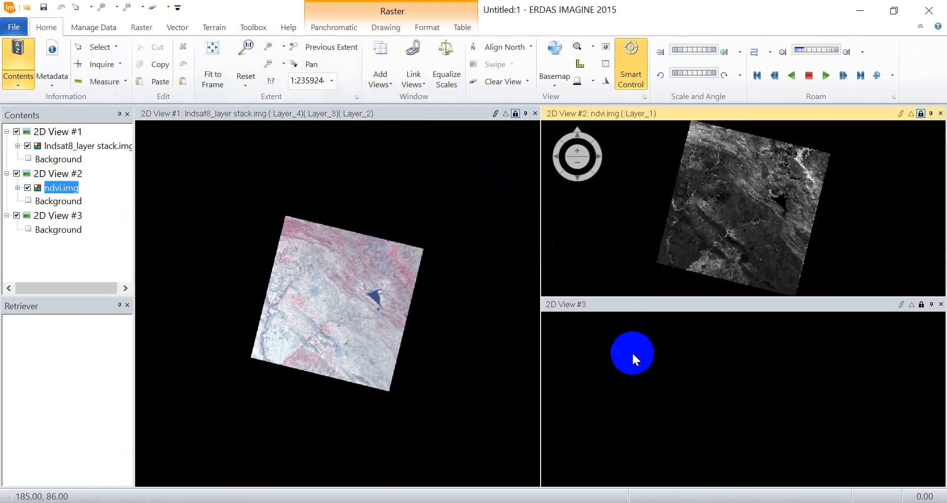
# Load the savi.img raster from the Reslts folder into 2D View #3 and fit it to the frame
pyautogui.rightClick(632, 357)
pyautogui.click(687, 15)
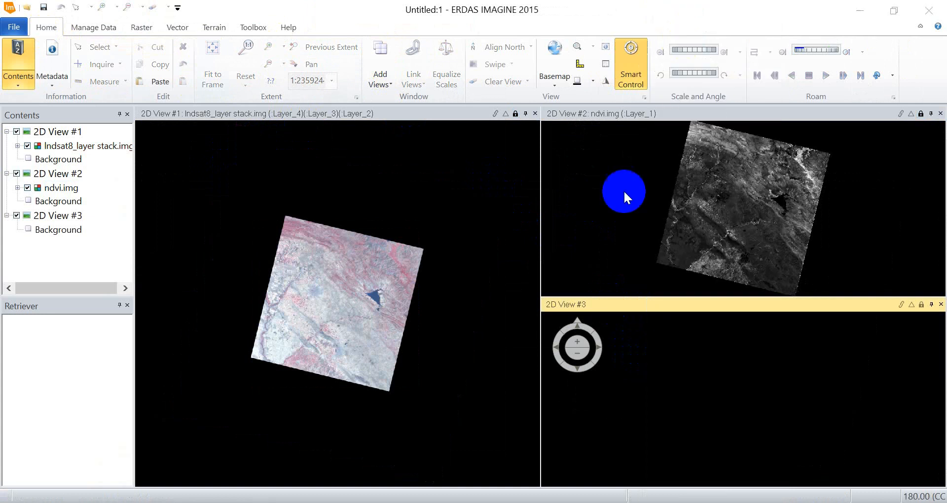
pyautogui.doubleClick(318, 192)
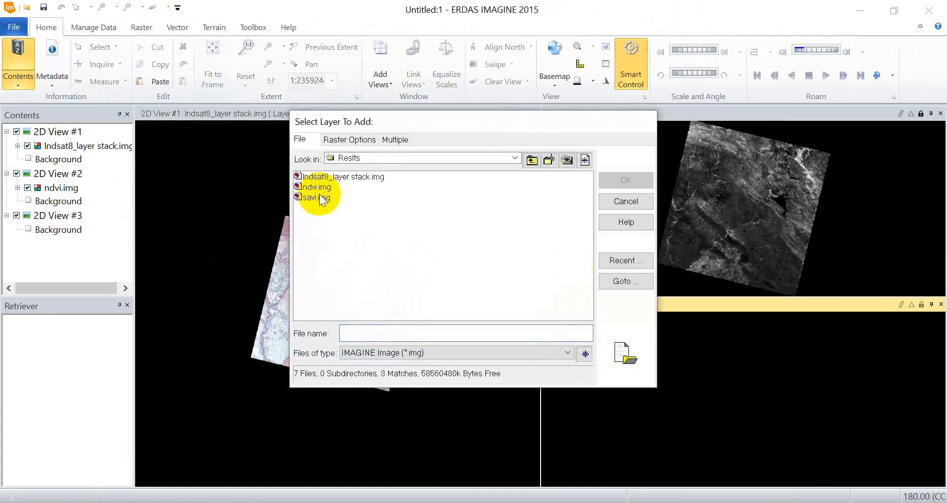
pyautogui.click(319, 198)
pyautogui.click(641, 183)
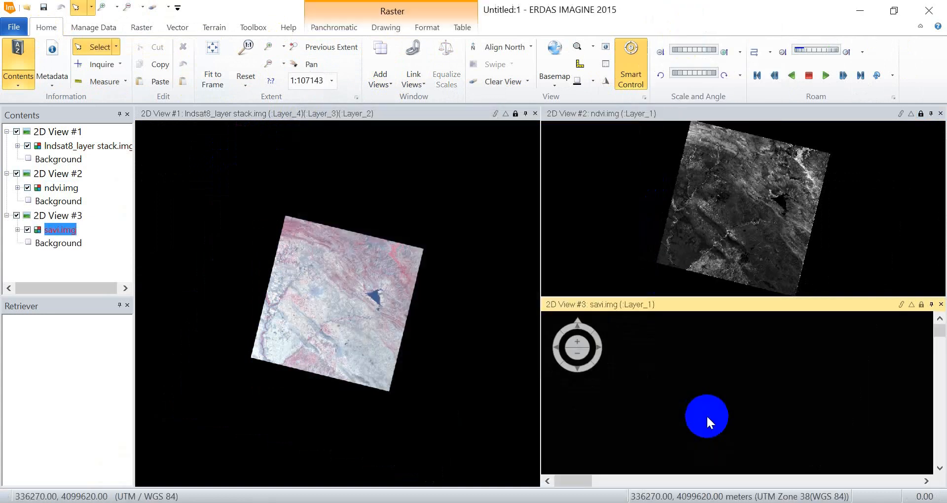
pyautogui.click(210, 62)
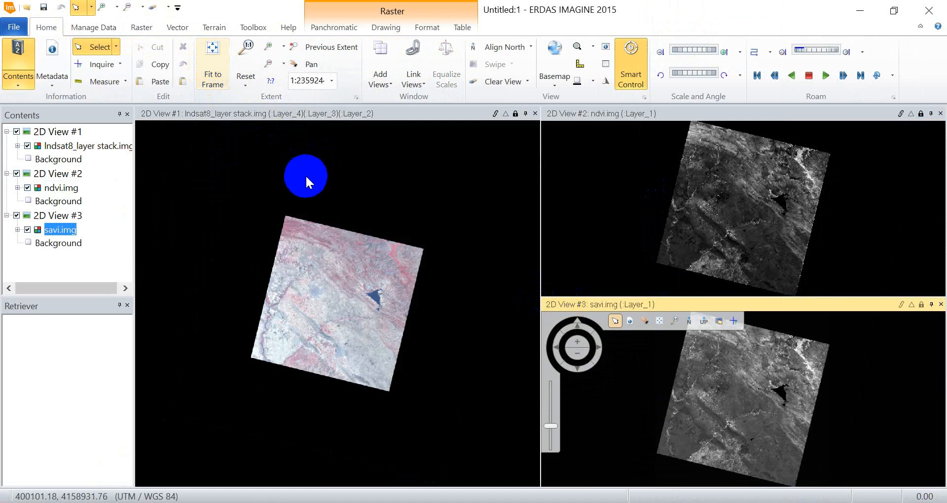